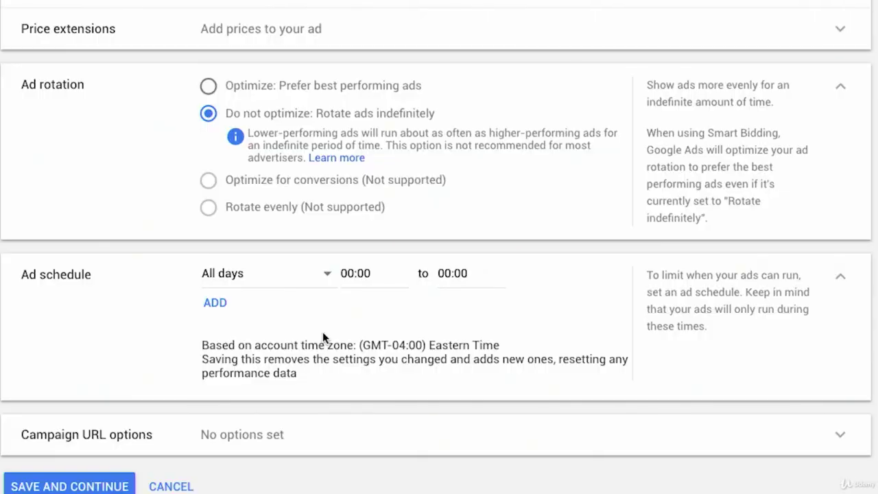
Set the first ad schedule row to Mondays - Fridays with a start time of 09:00
click(258, 281)
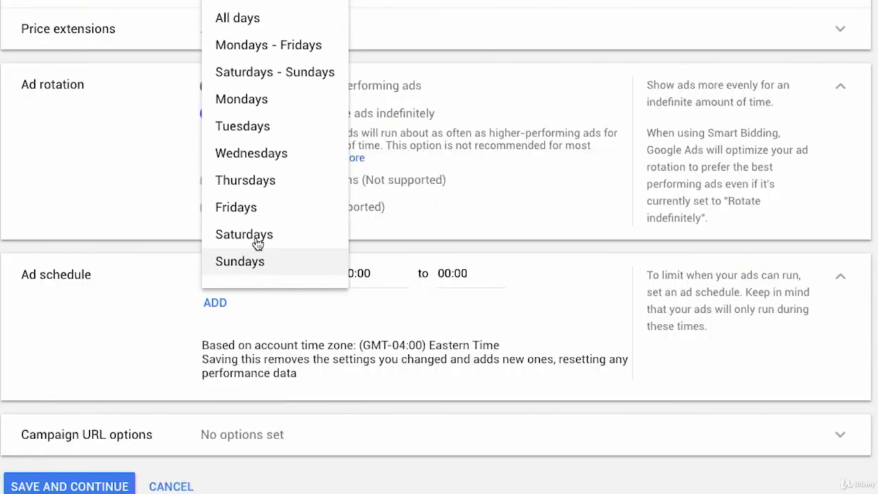
click(259, 49)
click(357, 273)
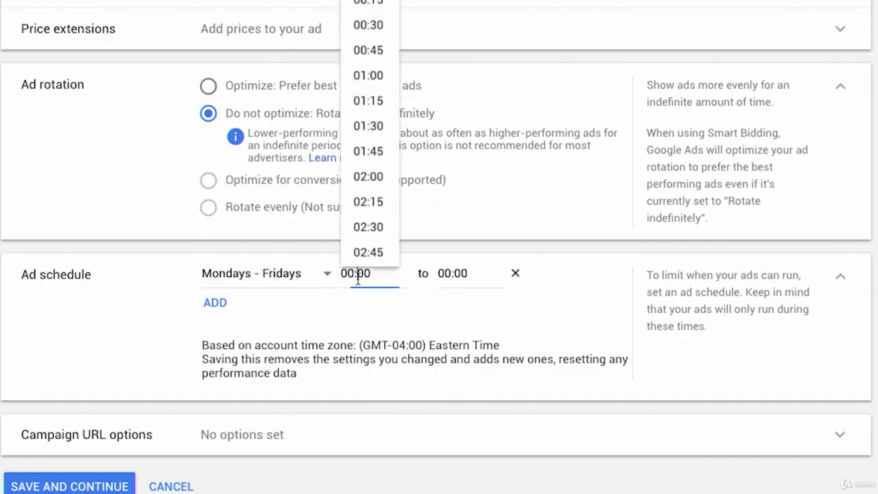
scroll(381, 184, down, 10)
scroll(384, 184, down, 3)
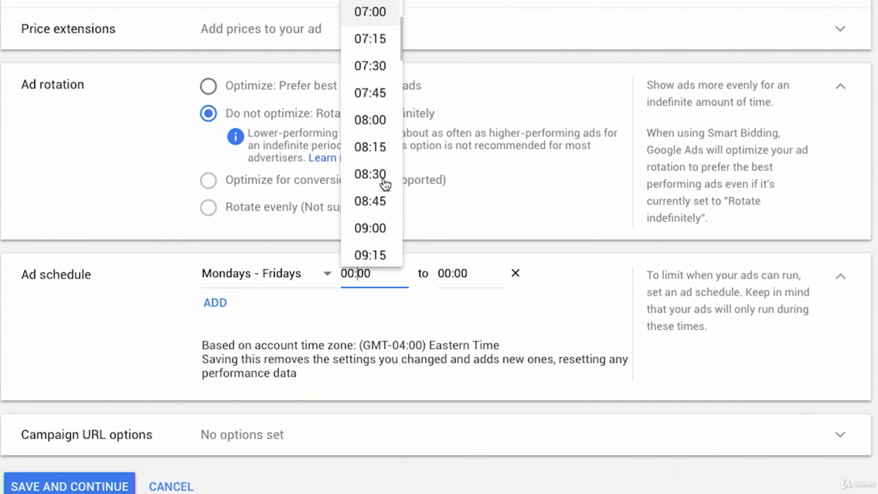
scroll(384, 183, down, 2)
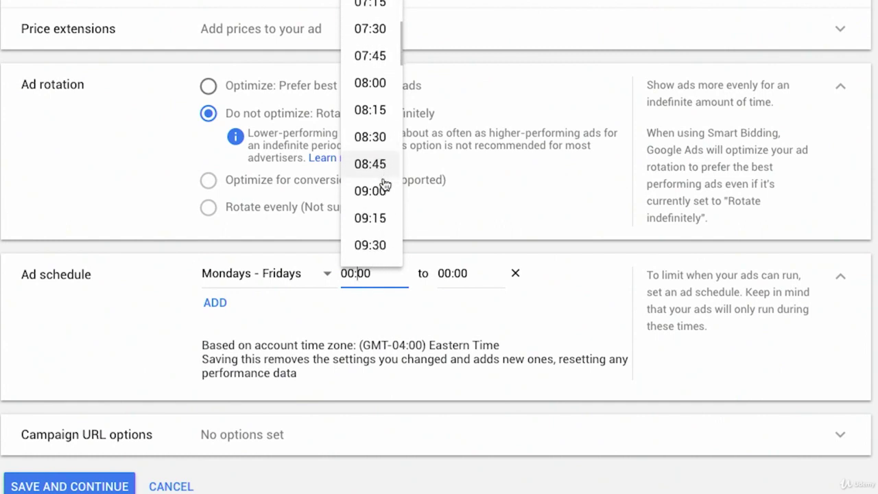
click(382, 185)
Set the end time of the Mondays - Fridays ad schedule to 14:00
click(455, 273)
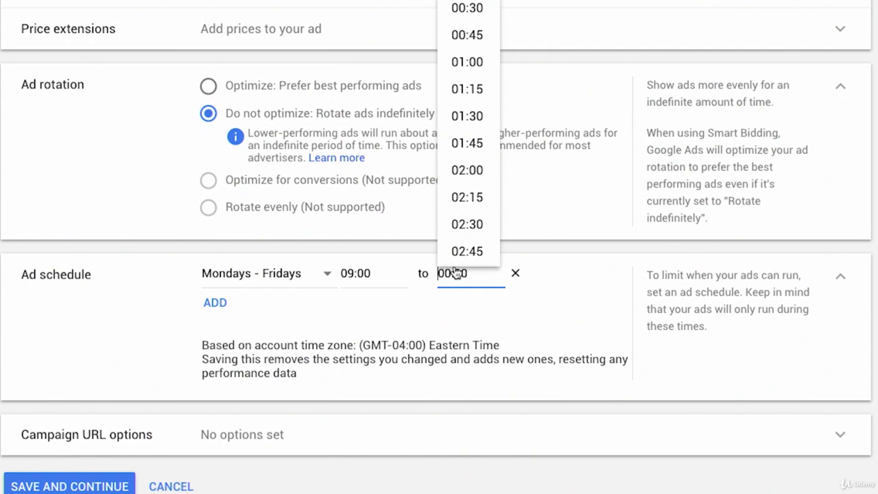
scroll(465, 172, down, 20)
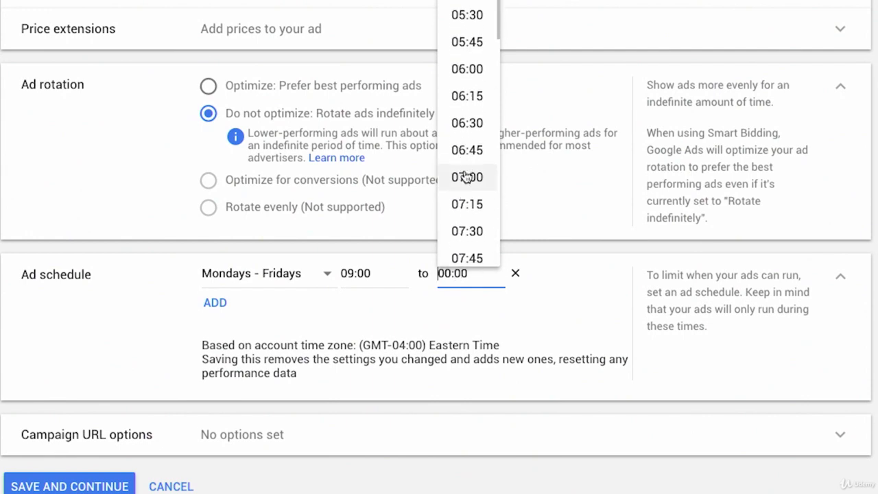
scroll(466, 175, down, 10)
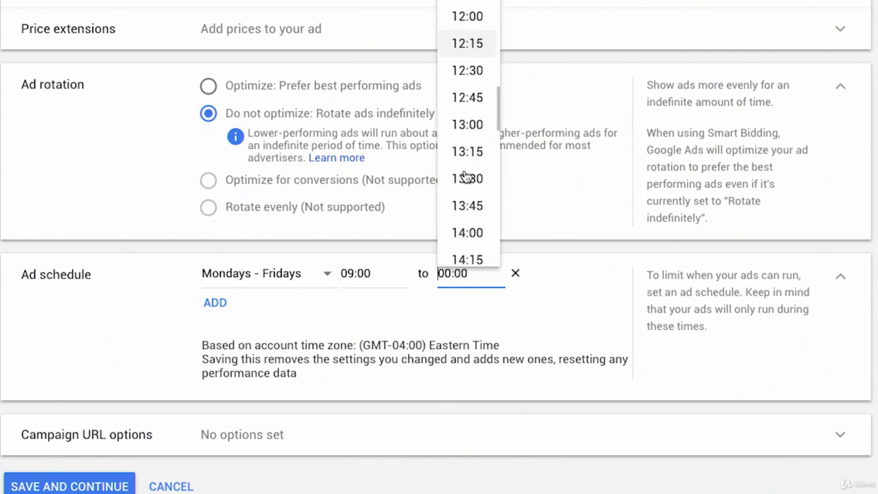
scroll(466, 176, down, 1)
scroll(465, 176, up, 1)
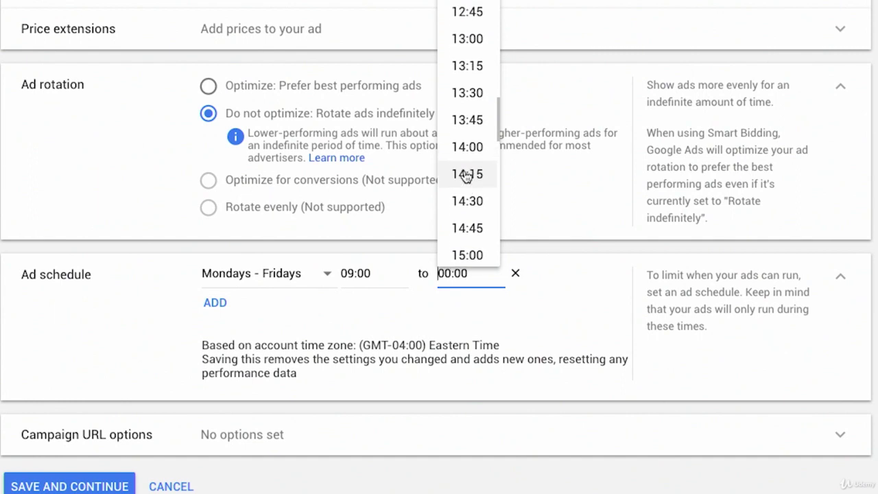
scroll(466, 176, down, 1)
click(469, 140)
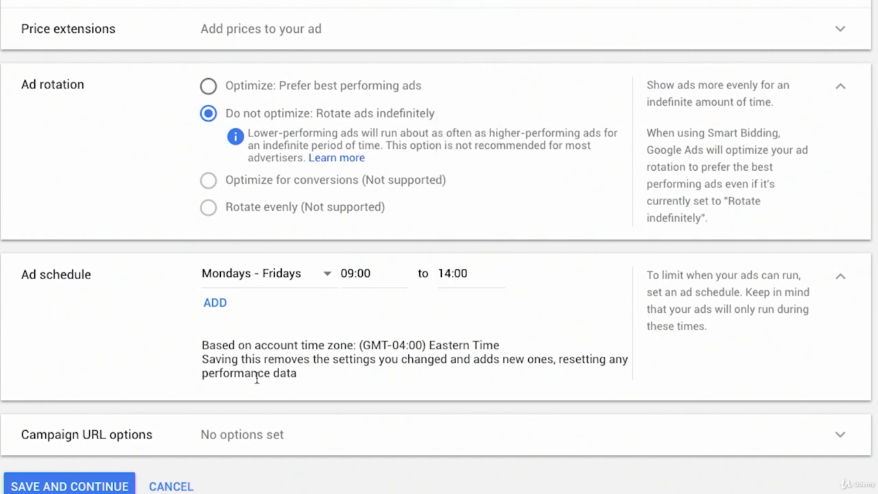
Add a second ad schedule row for Saturdays with a start time of 11:00
click(221, 306)
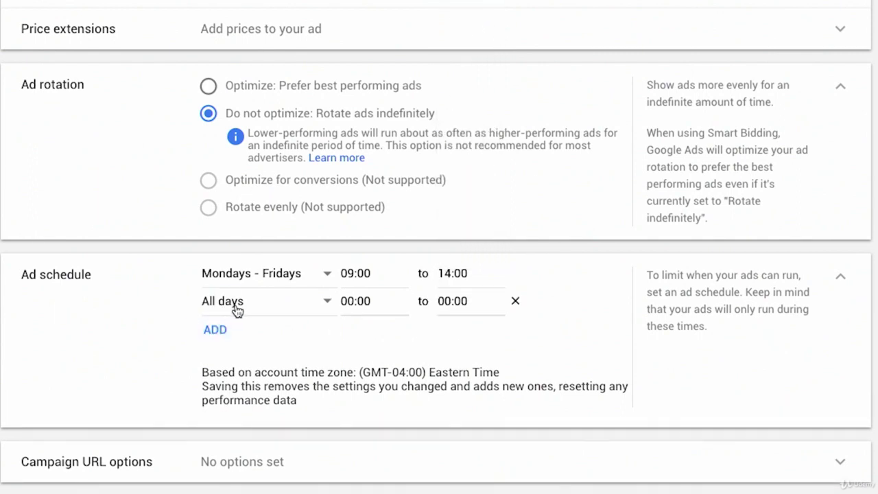
click(237, 309)
click(245, 267)
click(354, 299)
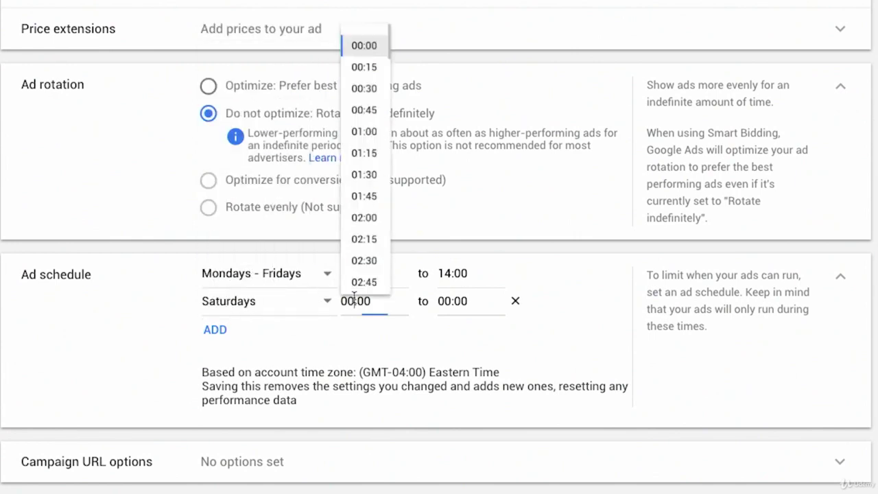
click(369, 223)
scroll(370, 236, up, 1)
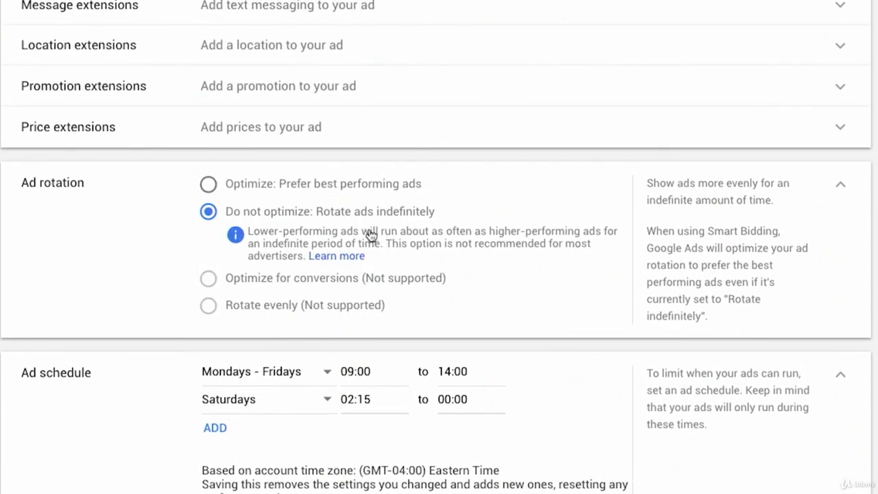
scroll(368, 302, down, 1)
click(367, 284)
scroll(366, 283, down, 1)
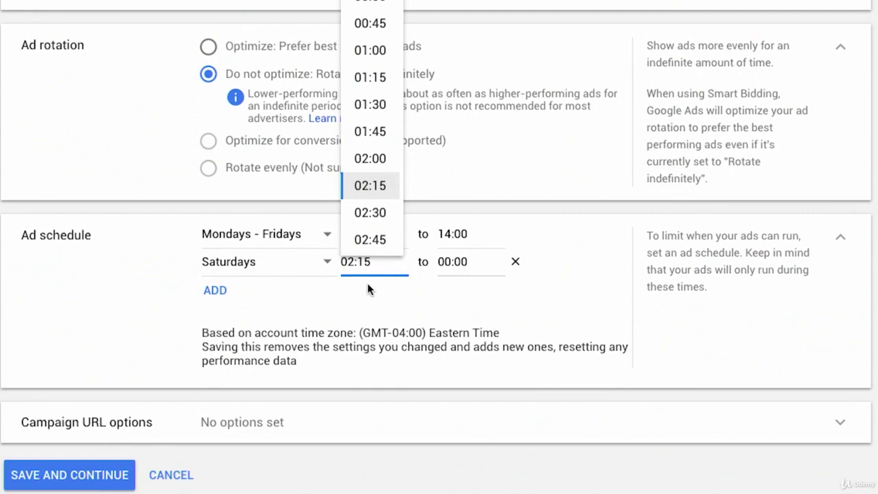
scroll(353, 162, down, 10)
click(367, 142)
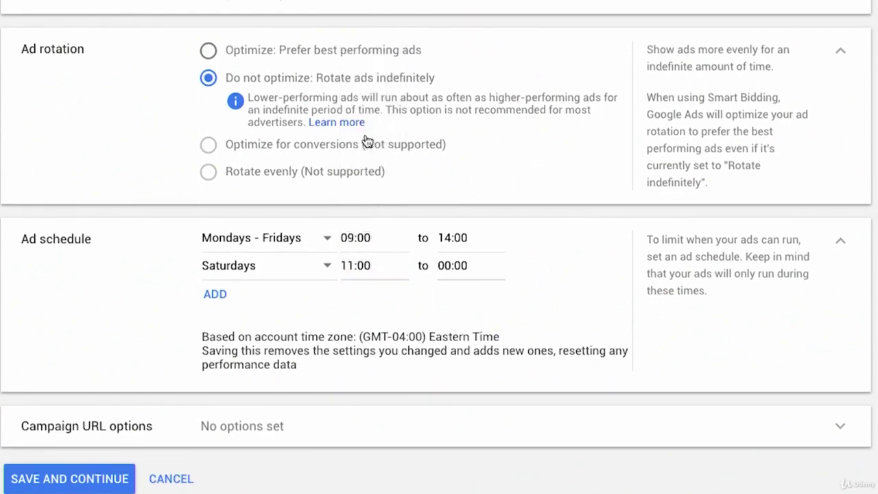
Set the end time of the Saturdays ad schedule to 13:00 and add another schedule row
click(449, 268)
scroll(465, 233, down, 15)
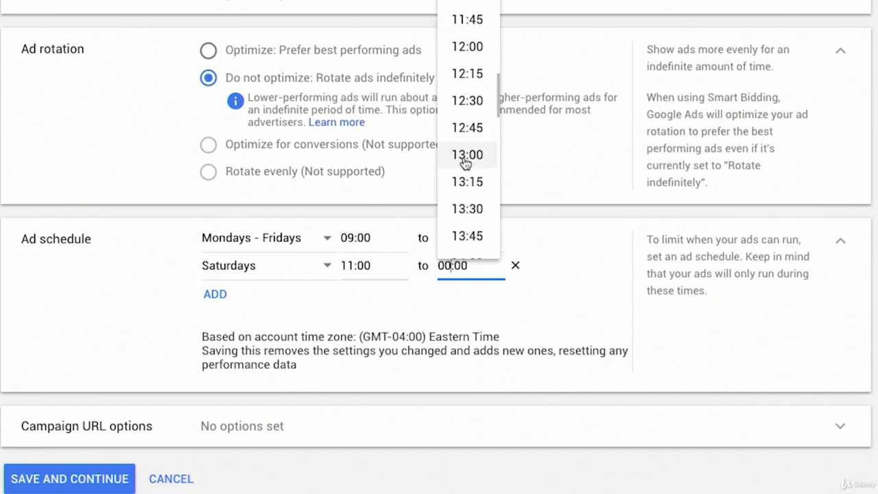
click(465, 159)
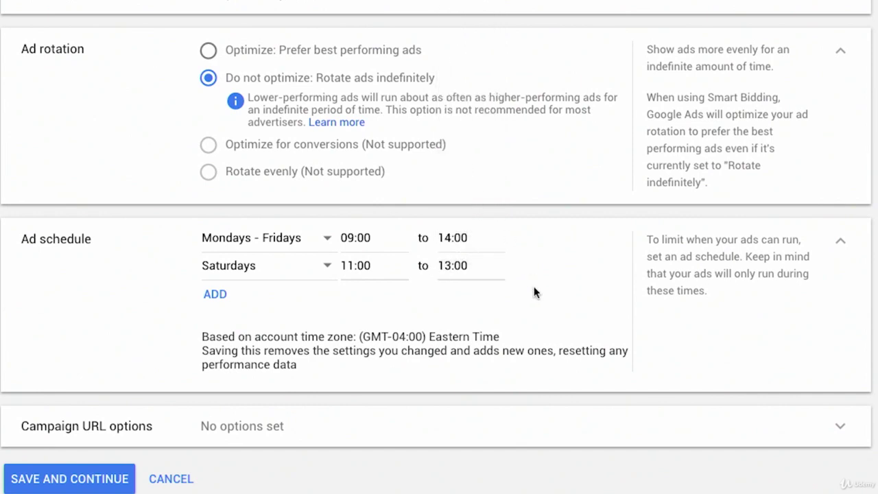
click(215, 295)
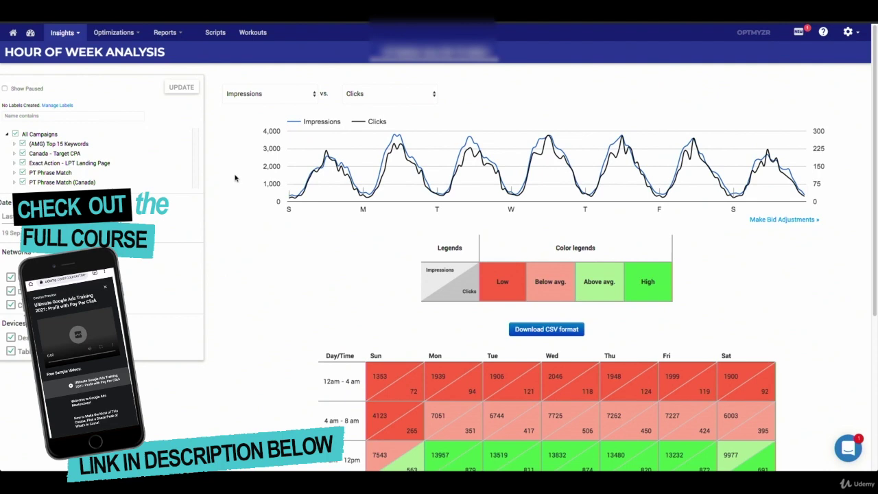
In Optmyzr's Hour of Week Analysis, review the impressions and clicks chart, the day/time table and the date range setting
scroll(235, 178, down, 2)
scroll(234, 177, up, 2)
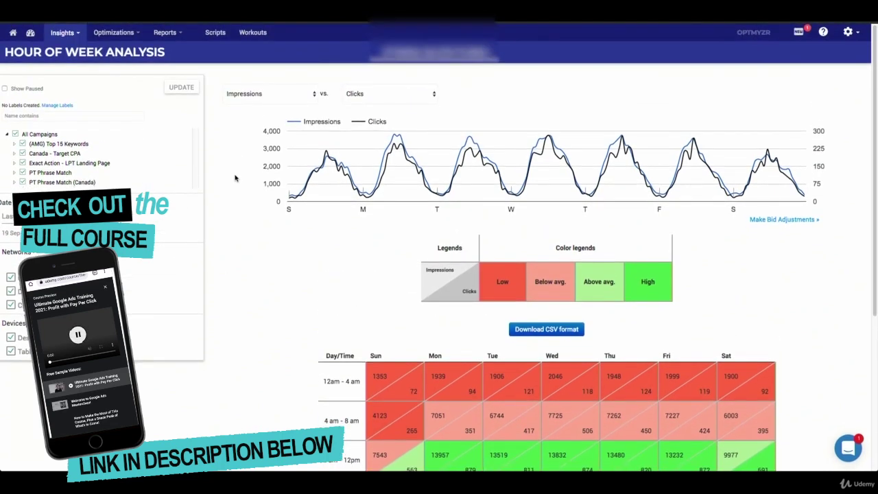
scroll(235, 178, down, 4)
scroll(235, 177, down, 1)
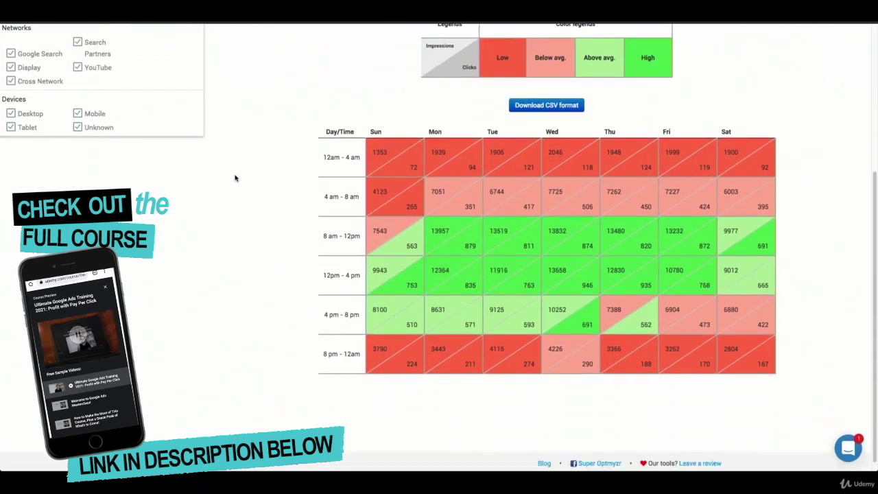
scroll(235, 178, up, 5)
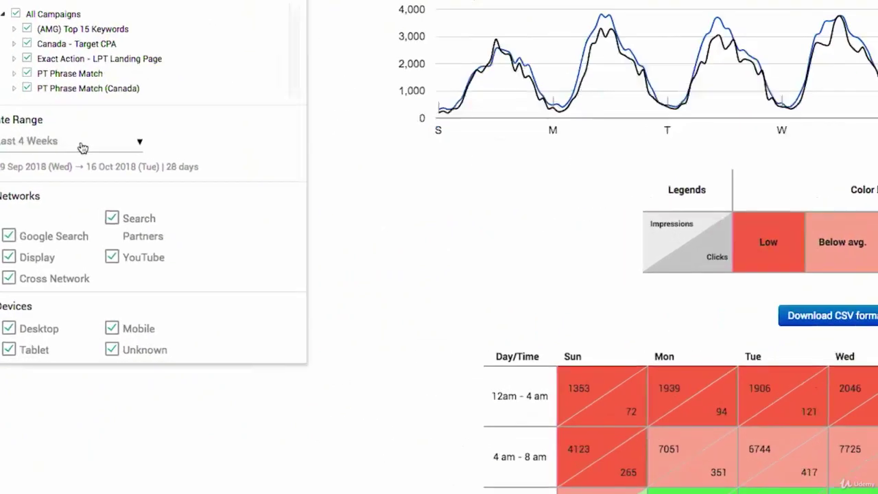
click(67, 217)
click(145, 303)
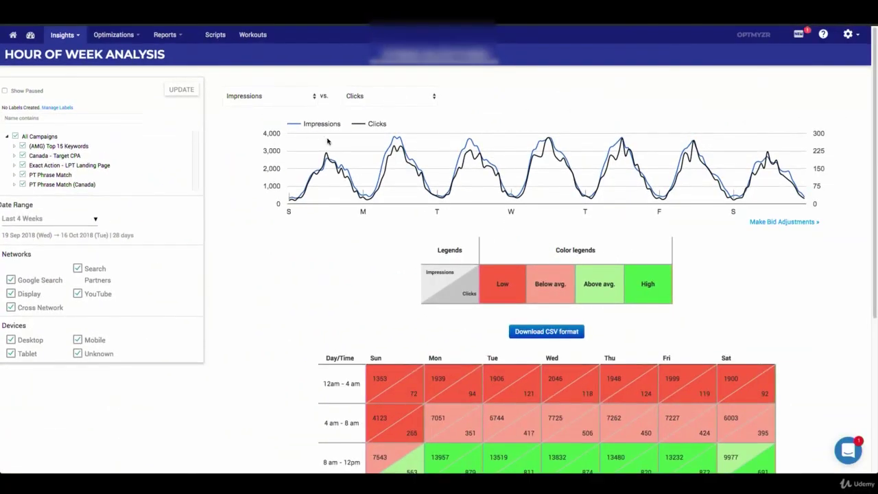
Compare Impressions against Conv in the hour-of-week chart
mouse_move(612, 256)
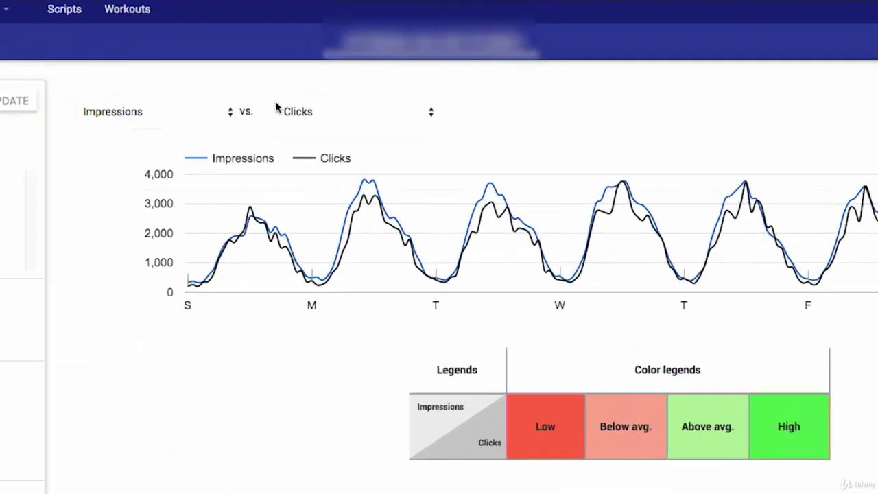
click(367, 98)
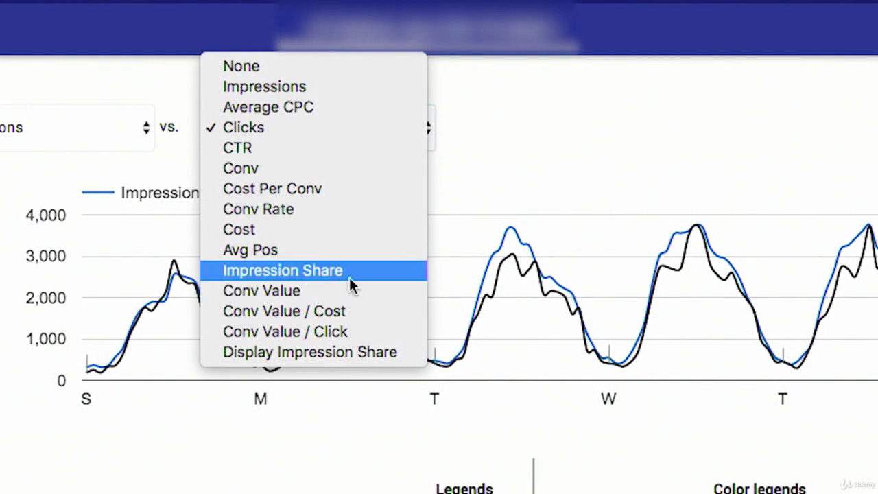
click(354, 168)
click(118, 127)
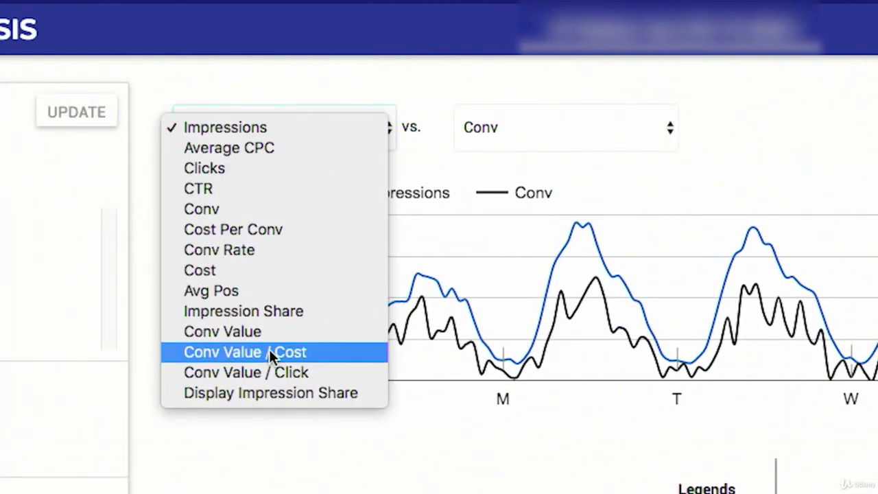
click(242, 128)
Chart Conv as the main metric with the comparison set to None, and examine conversions by day and time
click(495, 135)
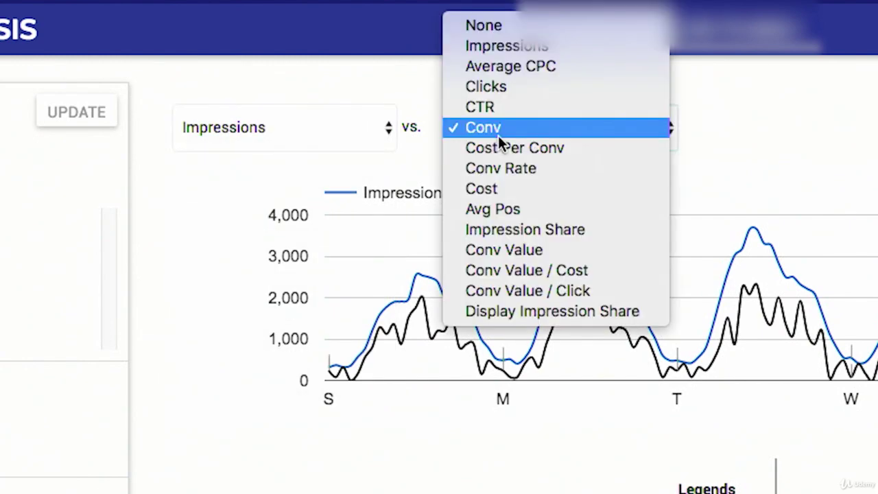
click(486, 26)
click(288, 126)
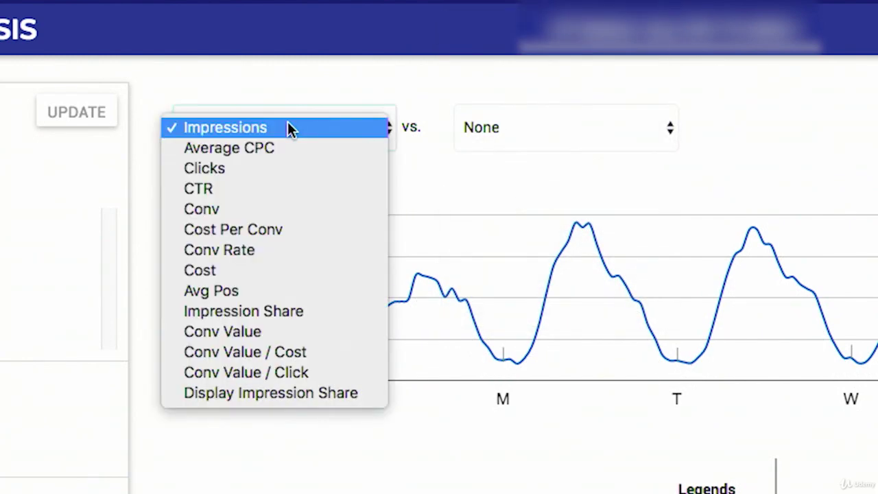
click(288, 211)
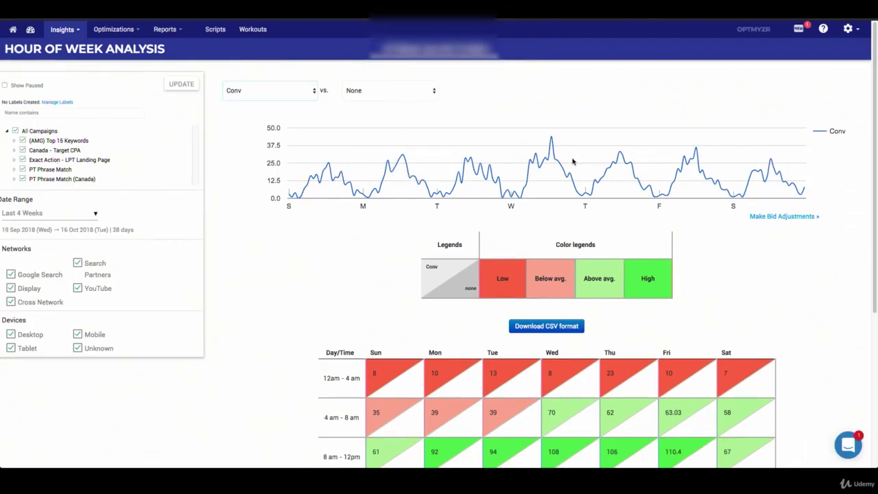
scroll(428, 242, down, 3)
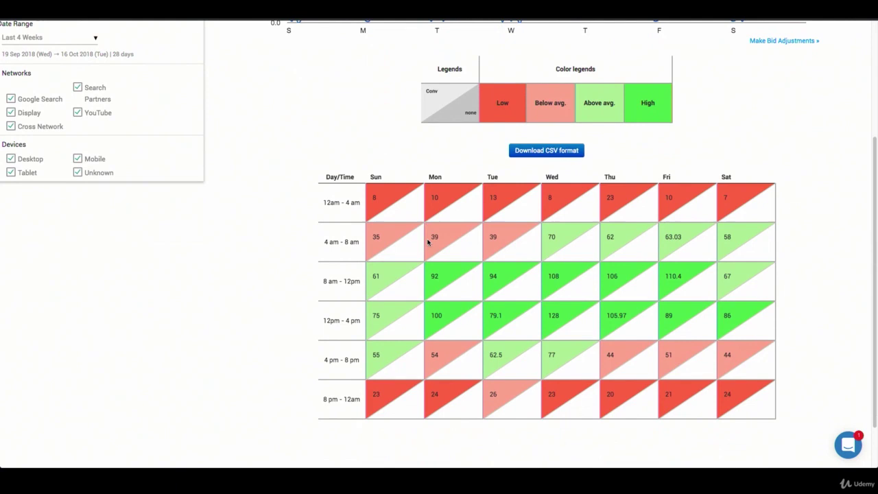
scroll(305, 267, up, 1)
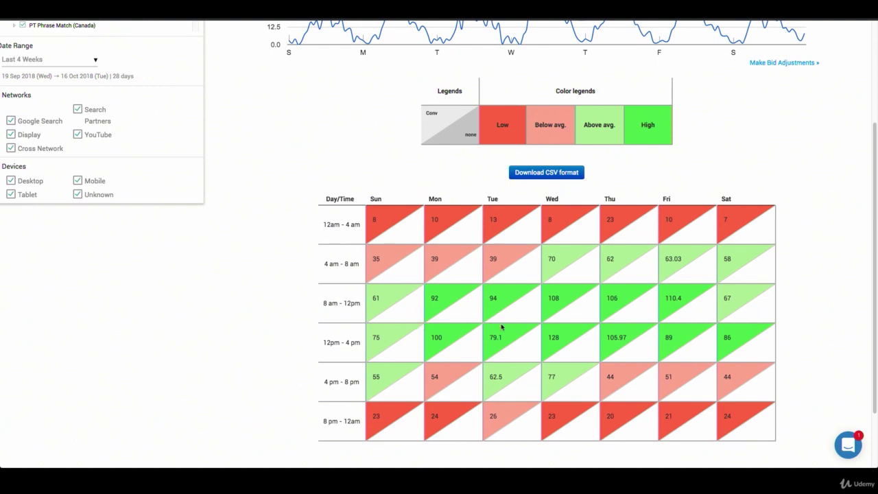
Set the comparison metric to Clicks and examine conversions against clicks in the day/time table
scroll(218, 250, up, 5)
click(365, 89)
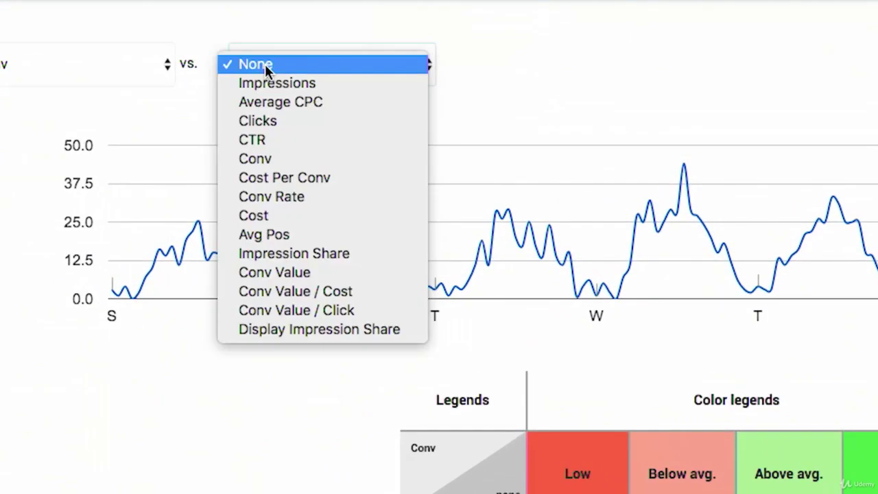
click(295, 122)
scroll(293, 268, down, 5)
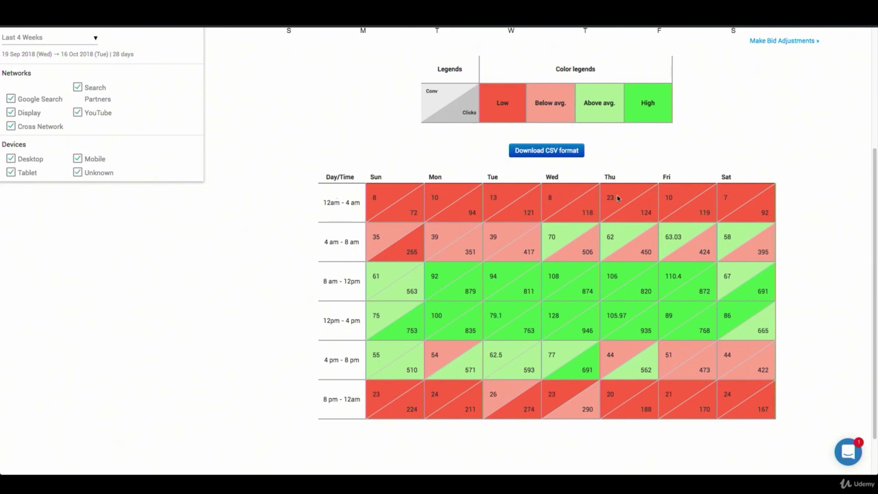
scroll(617, 198, up, 1)
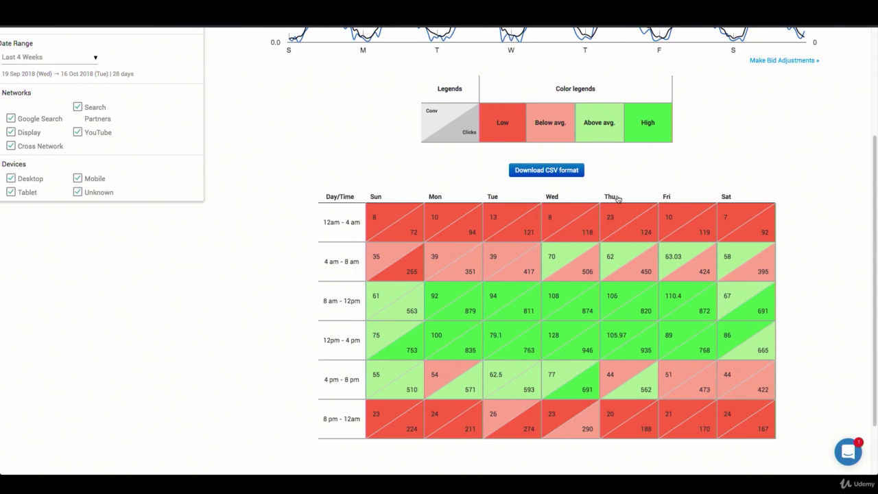
Open the bid adjustments from the hour-of-week analysis
scroll(616, 198, up, 3)
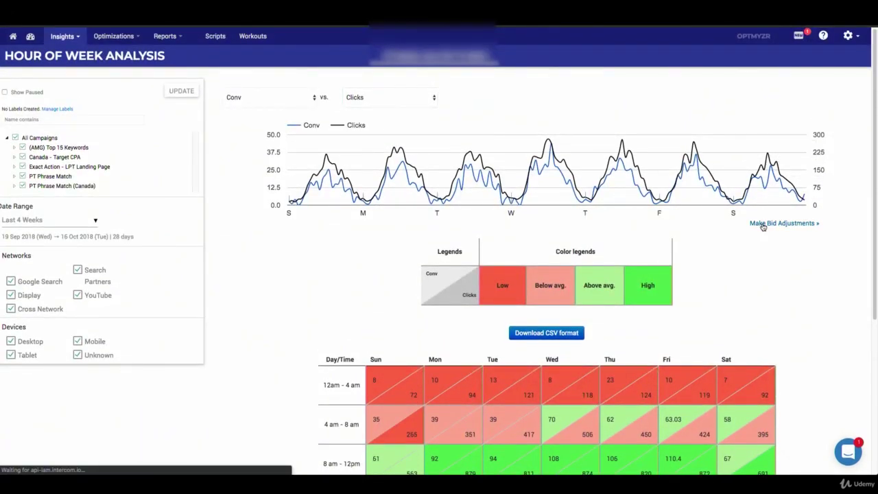
click(763, 225)
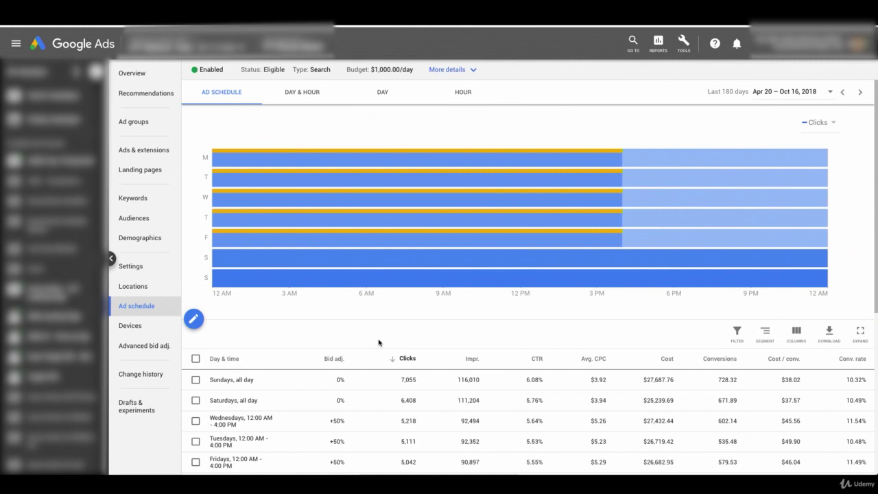
mouse_move(351, 164)
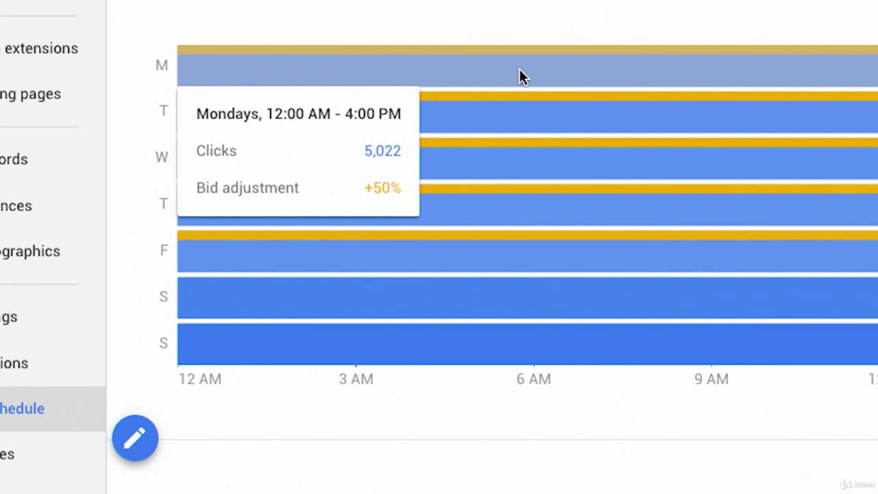
Examine clicks and bid adjustments for each scheduled day and time block in the ad schedule chart and table
mouse_move(552, 263)
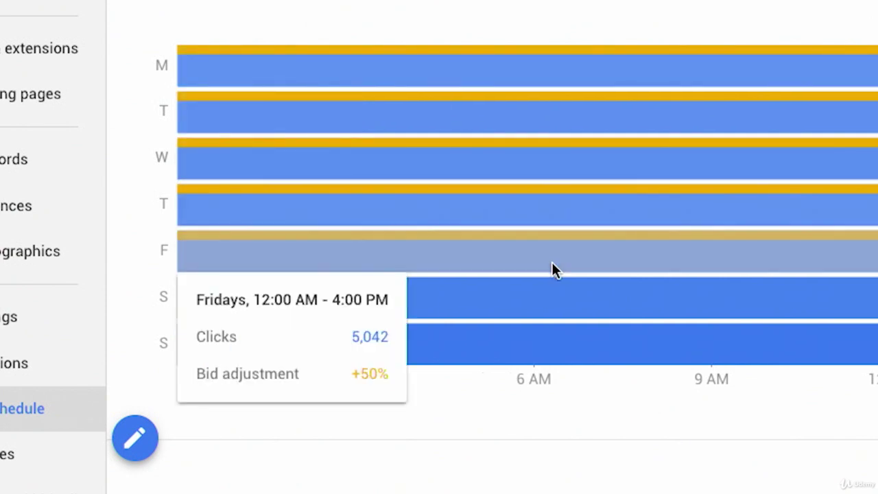
mouse_move(569, 75)
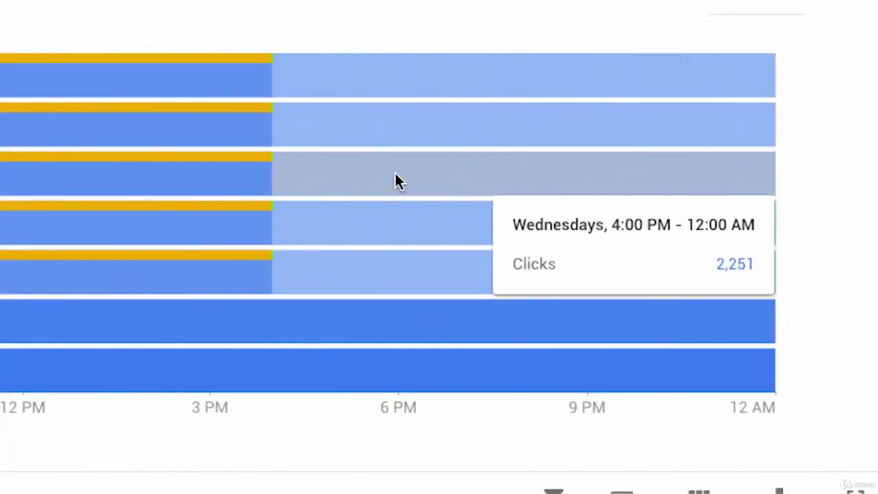
scroll(394, 171, down, 3)
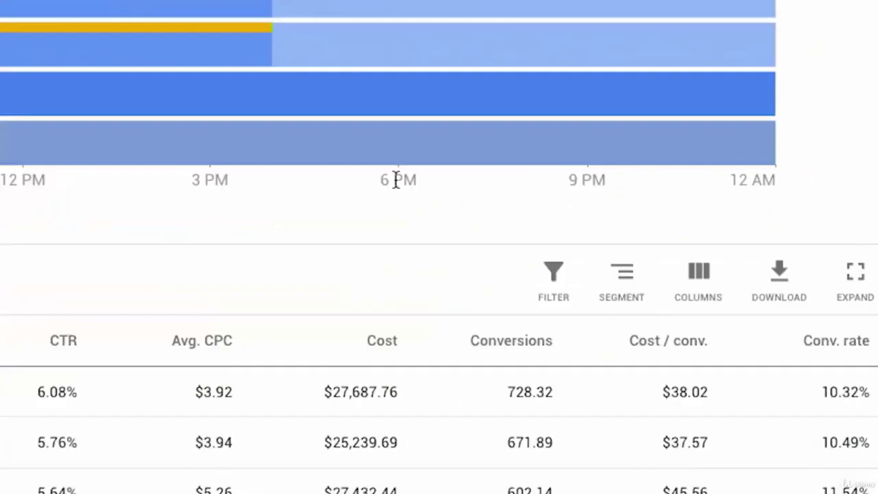
scroll(670, 355, down, 5)
scroll(671, 355, up, 3)
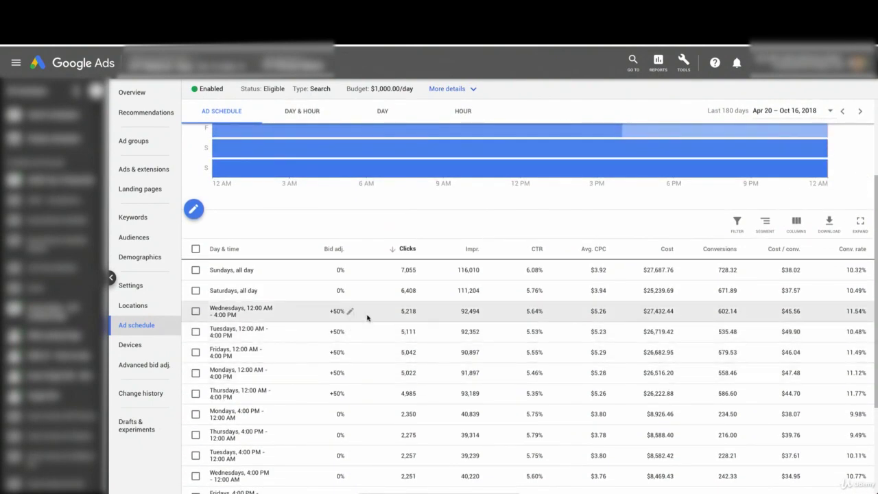
scroll(367, 316, up, 2)
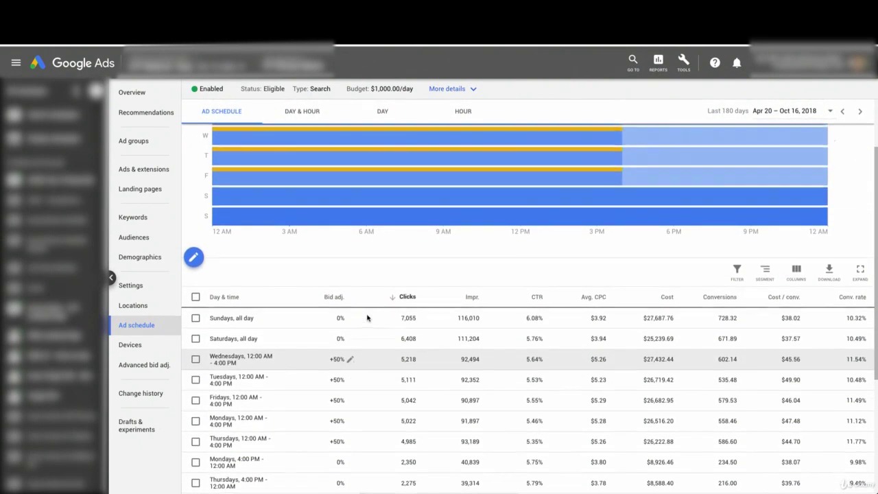
scroll(343, 322, up, 2)
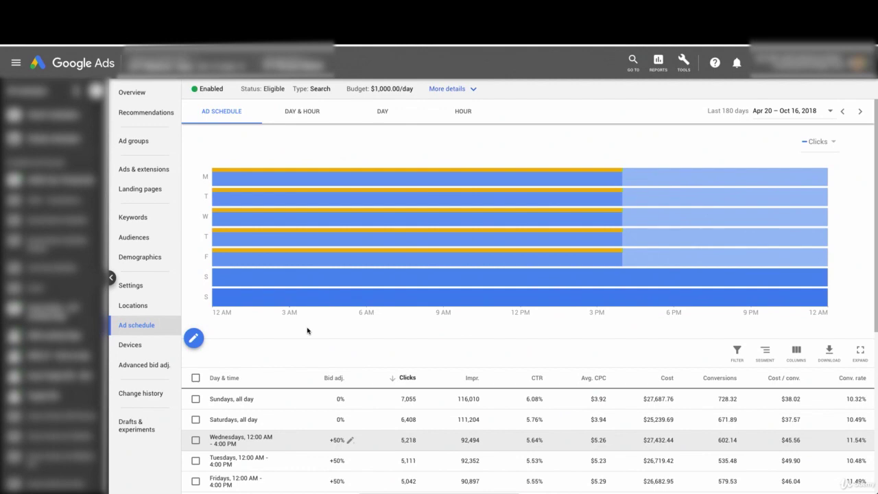
Change the second Mondays - Fridays slot, starting at 16:00, to end at 18:00 and save the ad schedule
click(193, 337)
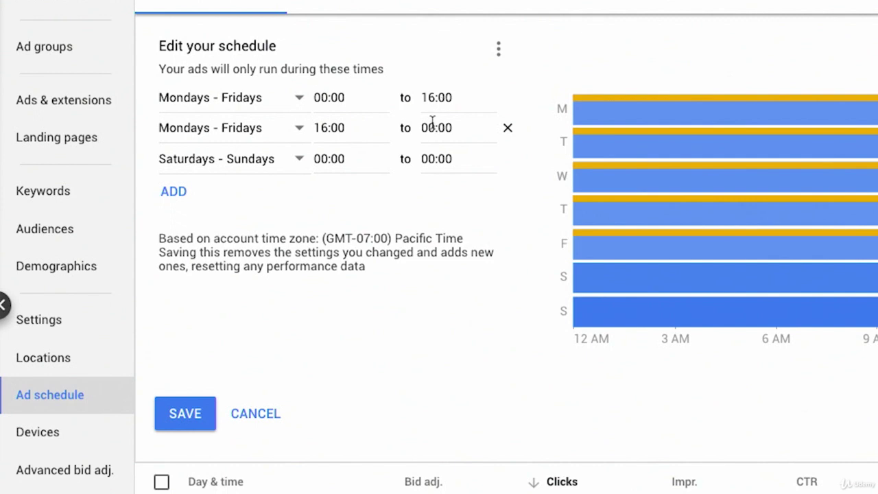
click(432, 127)
text(17)
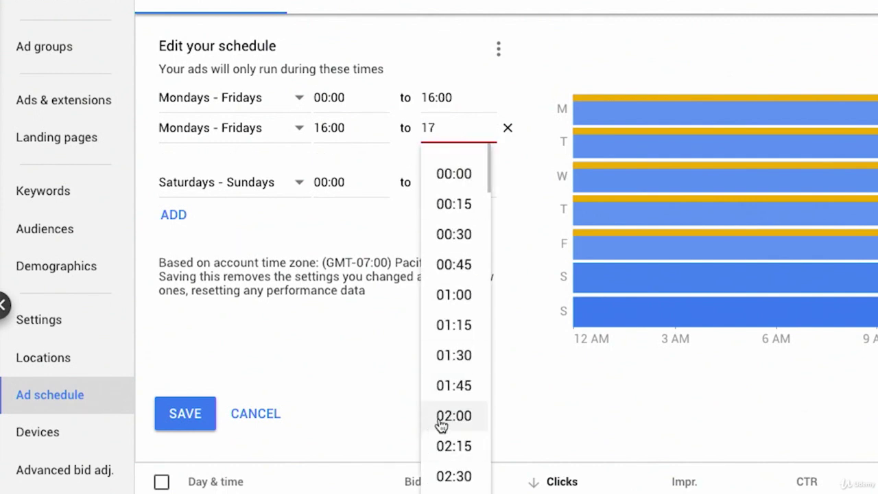
scroll(441, 427, down, 20)
scroll(441, 425, up, 5)
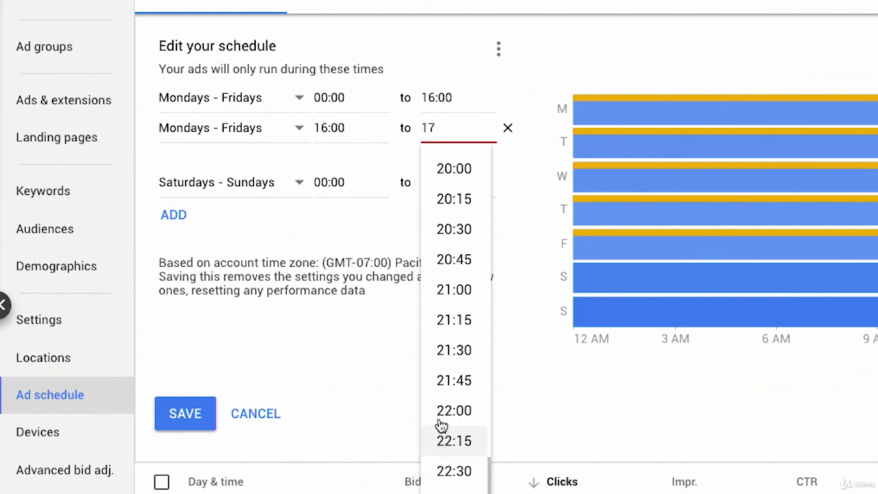
scroll(467, 219, up, 1)
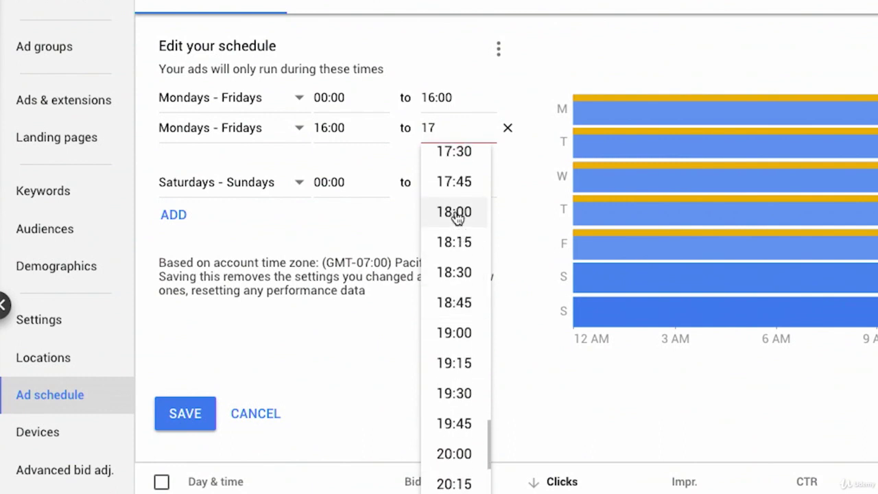
click(454, 208)
click(192, 414)
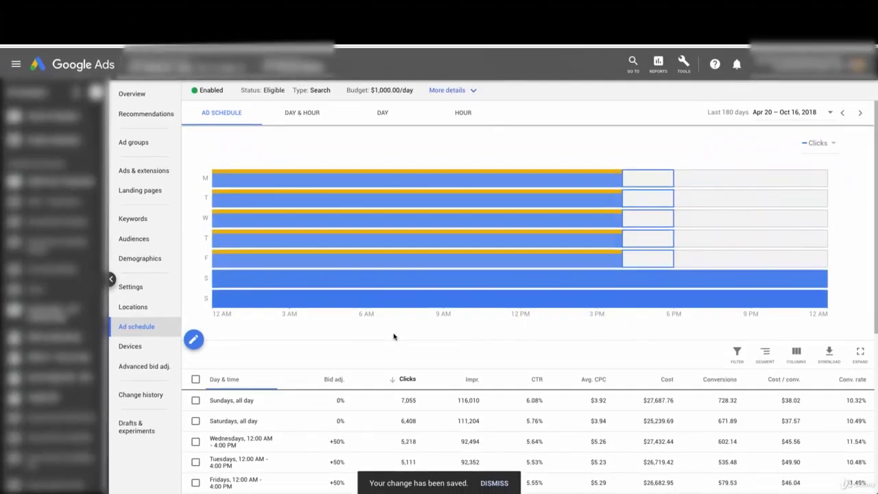
mouse_move(757, 134)
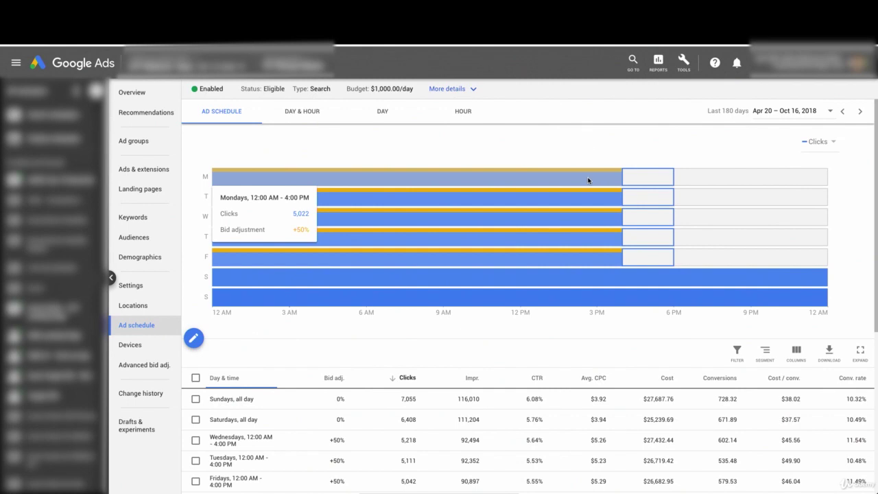
mouse_move(641, 182)
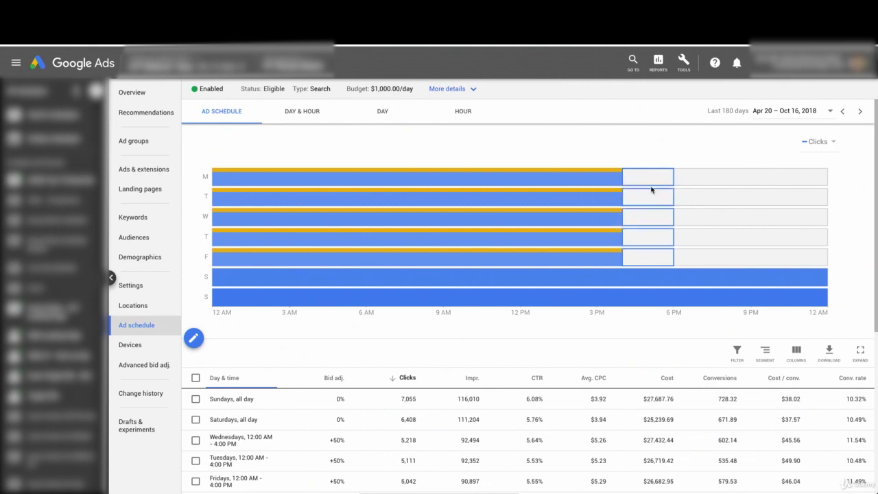
mouse_move(651, 263)
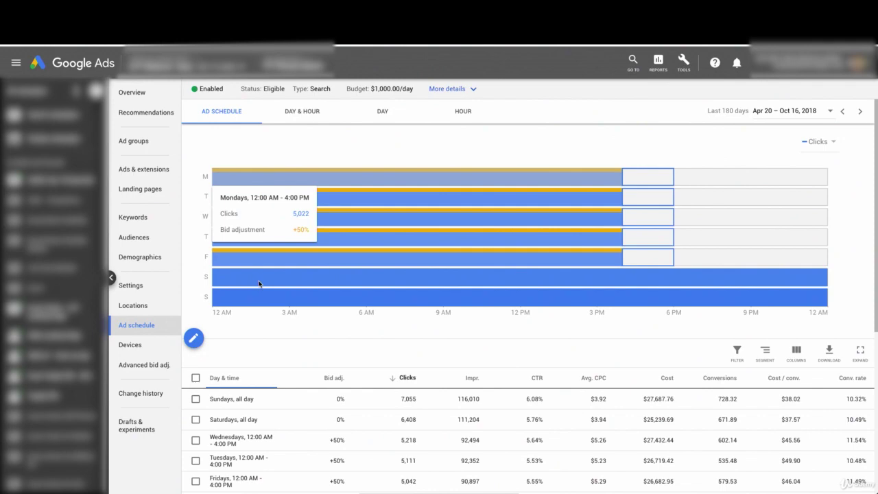
Set the end time of the Mondays - Fridays slot starting at 16:00 back to 00:00 and save the schedule
click(193, 338)
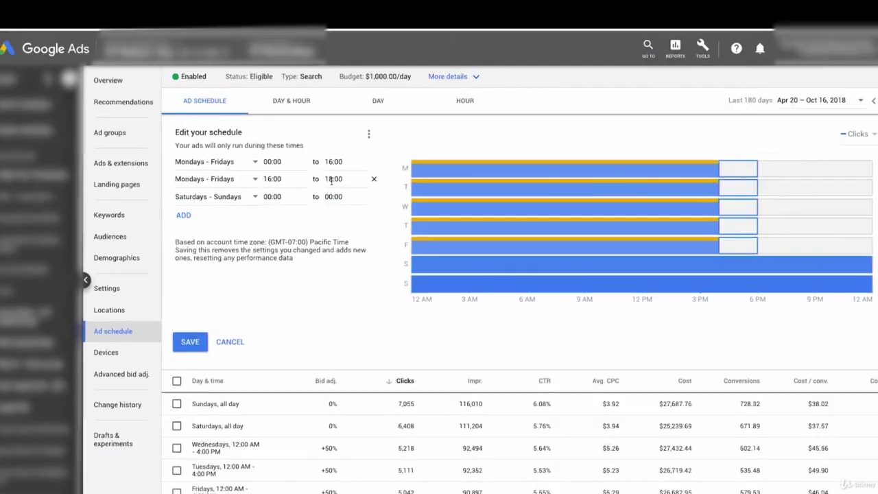
click(339, 184)
text(0:0)
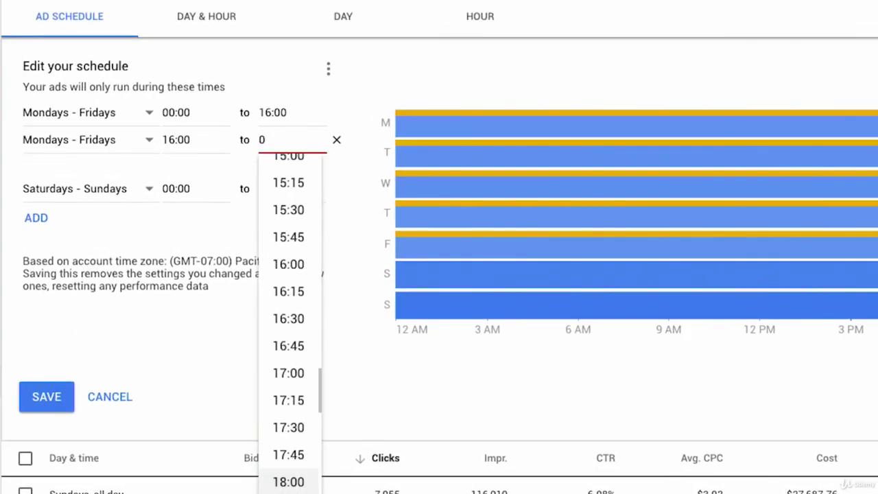
text(0)
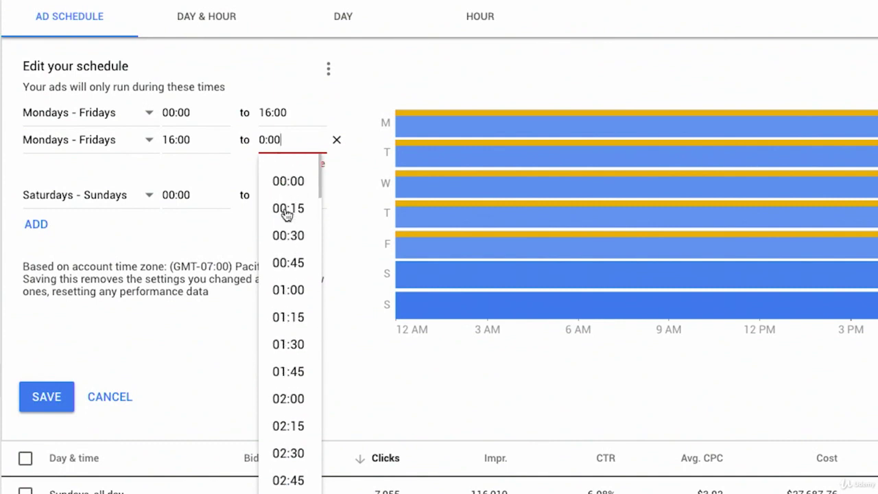
click(285, 208)
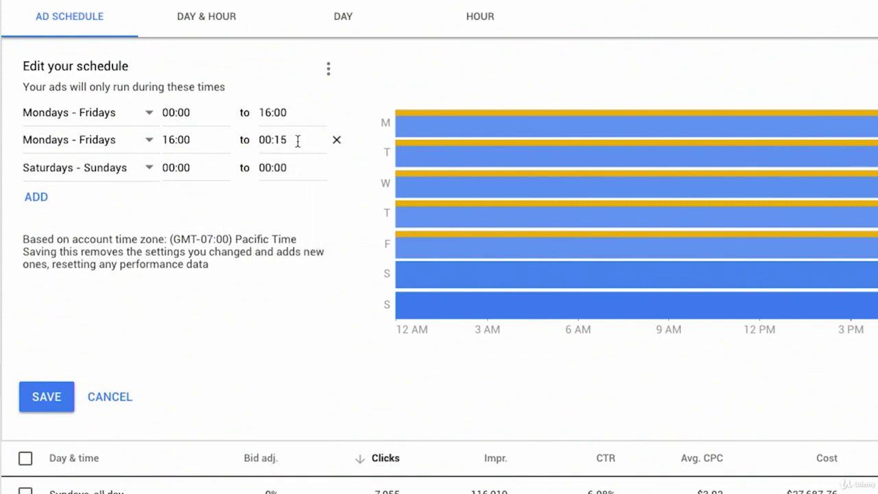
drag(297, 141, 268, 141)
text(a)
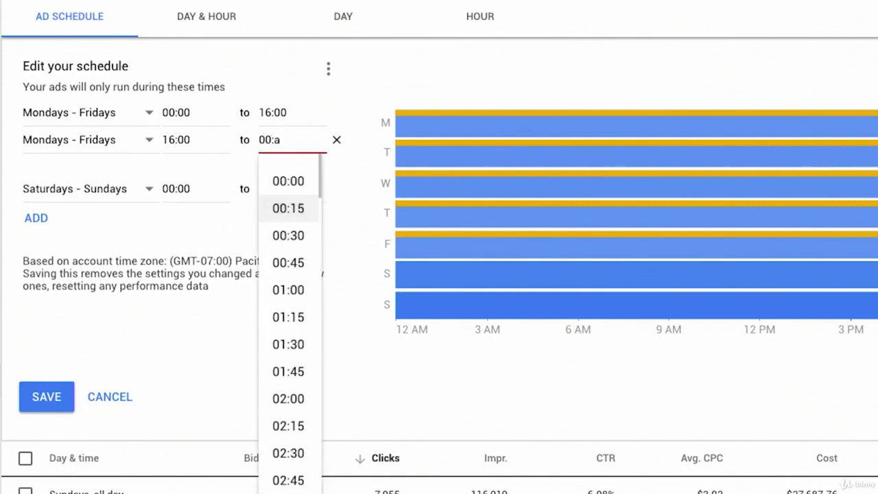
key(BackSpace)
key(BackSpace)
text(:00)
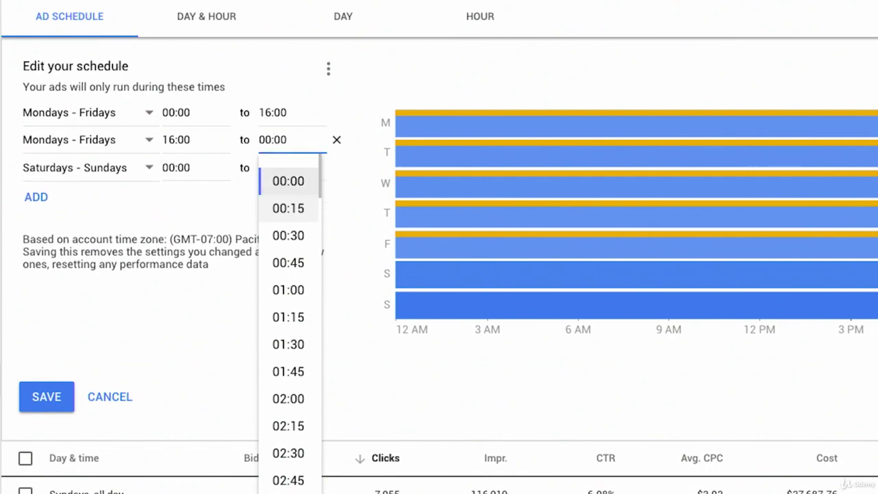
click(287, 181)
click(44, 408)
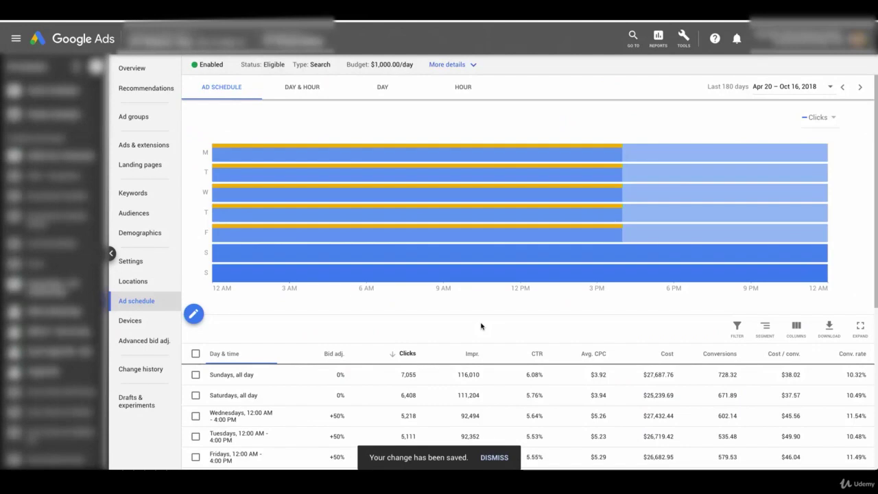
Set the Sundays, all day bid adjustment to a 20% decrease and save it
scroll(481, 326, down, 5)
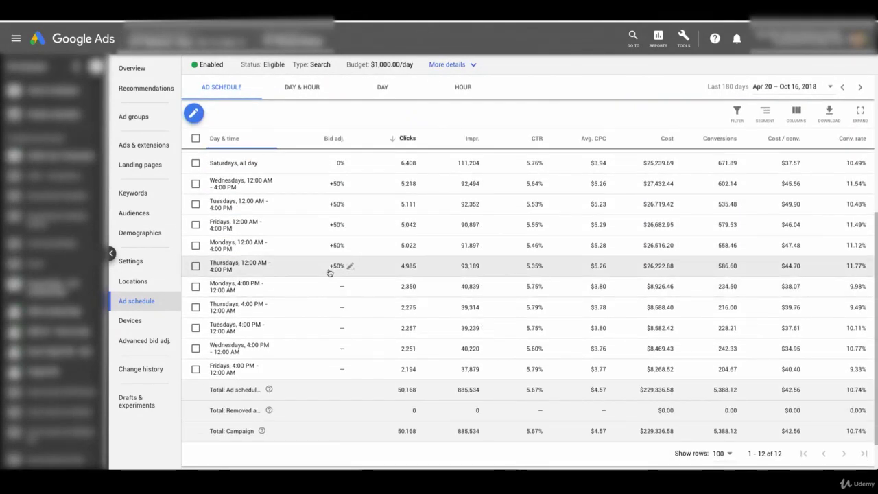
scroll(331, 267, up, 1)
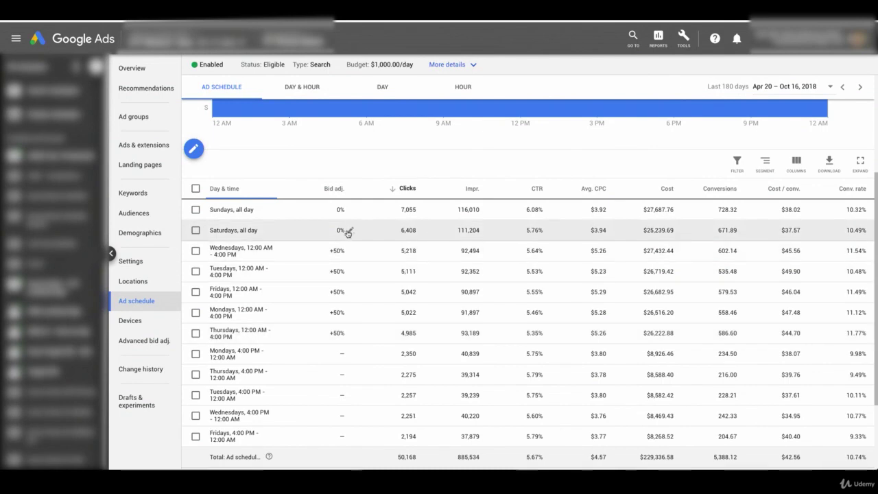
scroll(346, 232, up, 3)
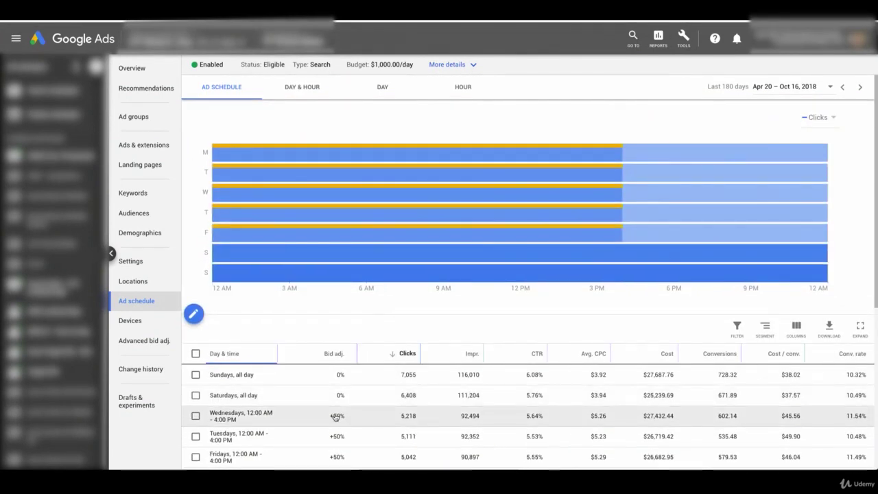
scroll(277, 279, down, 2)
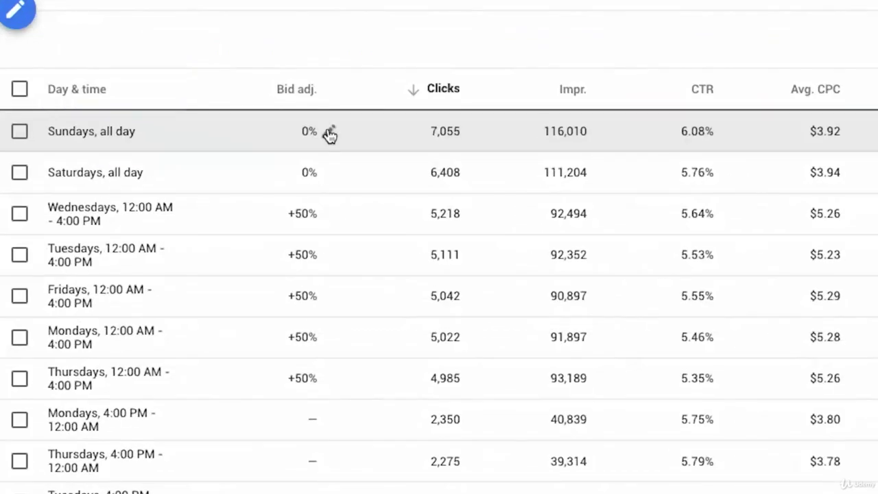
click(346, 267)
click(260, 170)
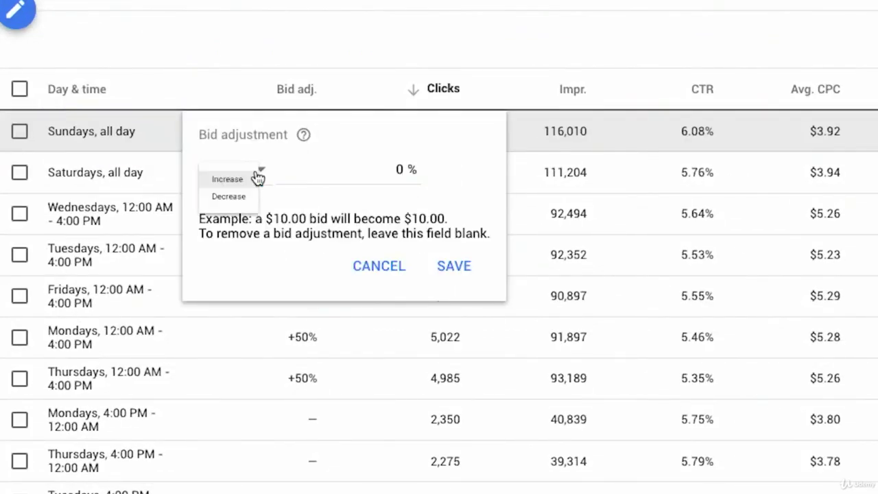
click(257, 221)
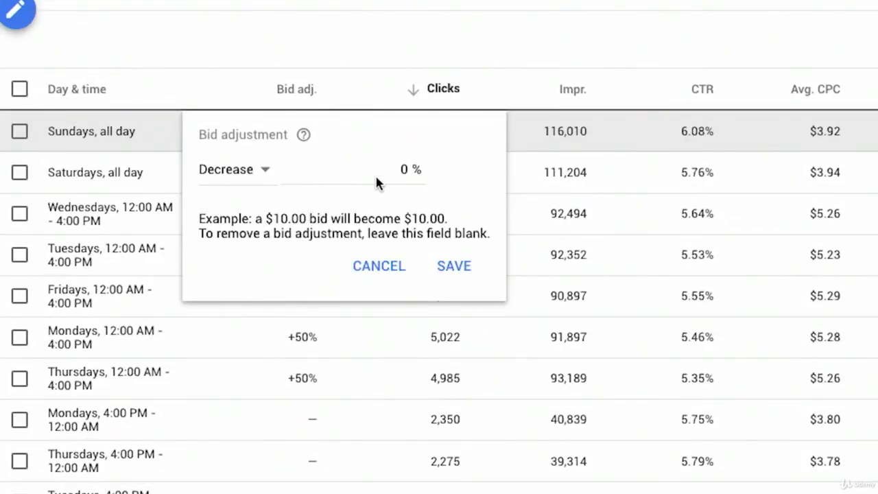
click(391, 169)
text(290)
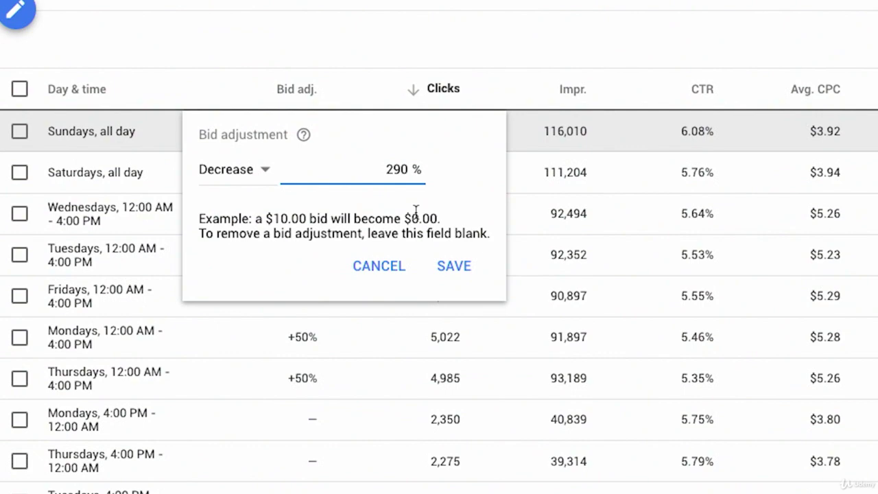
key(BackSpace)
key(BackSpace)
text(0)
click(437, 266)
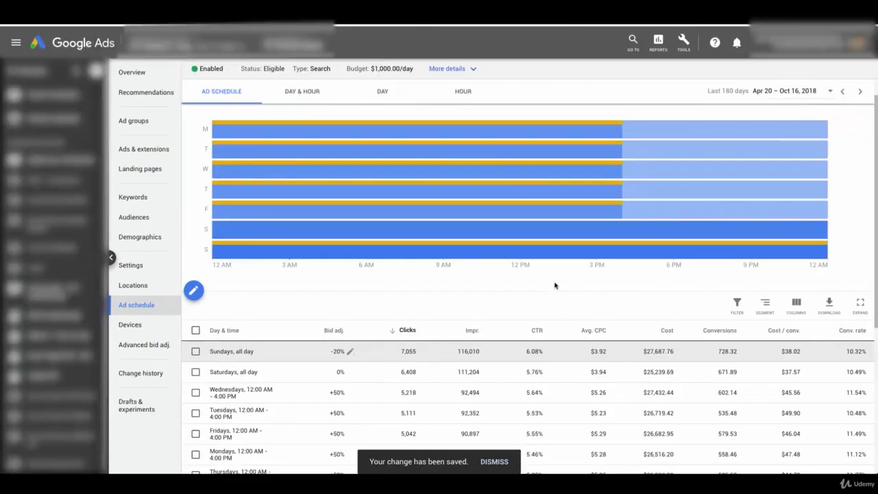
Remove the Sundays, all day bid adjustment by leaving its percentage blank, and save
mouse_move(547, 249)
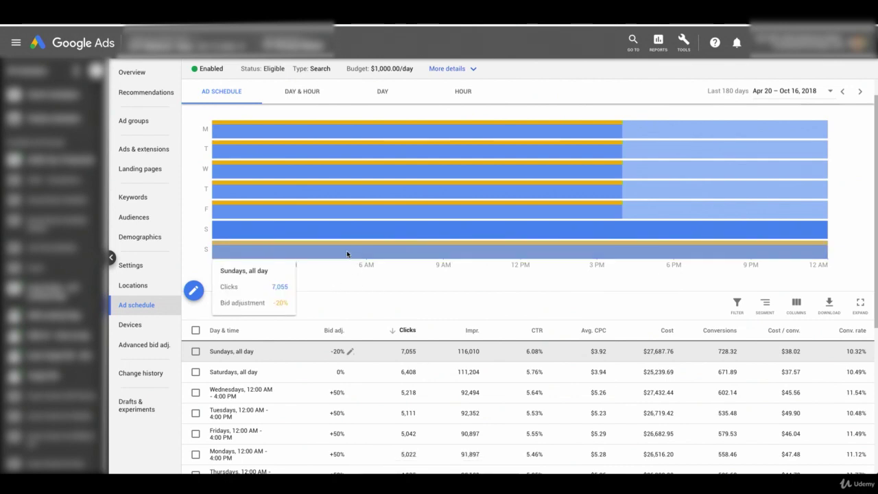
scroll(349, 258, down, 1)
click(349, 334)
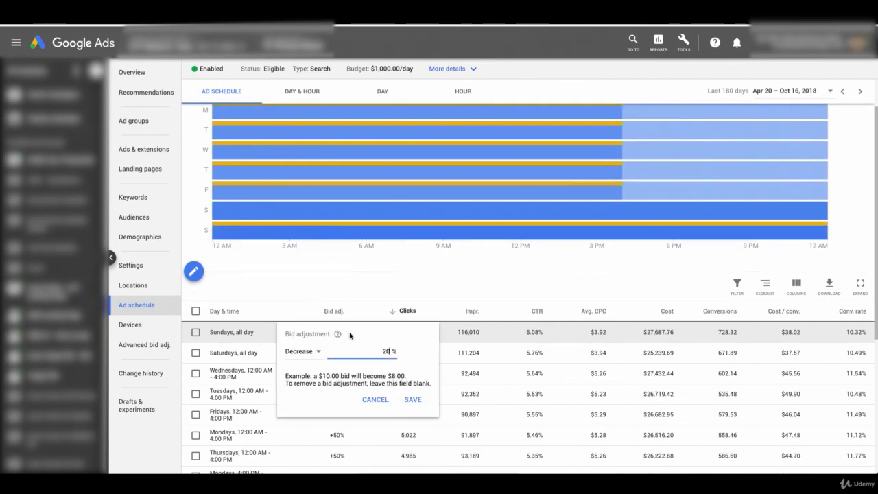
double_click(345, 286)
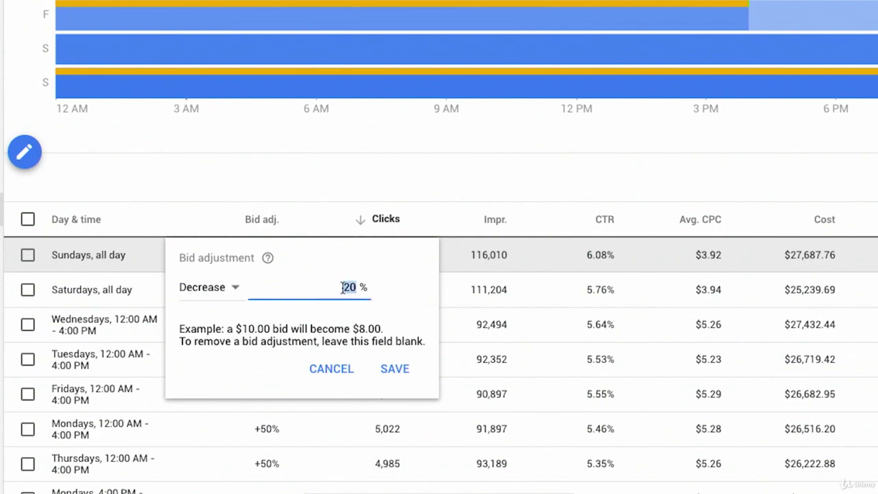
key(BackSpace)
click(382, 365)
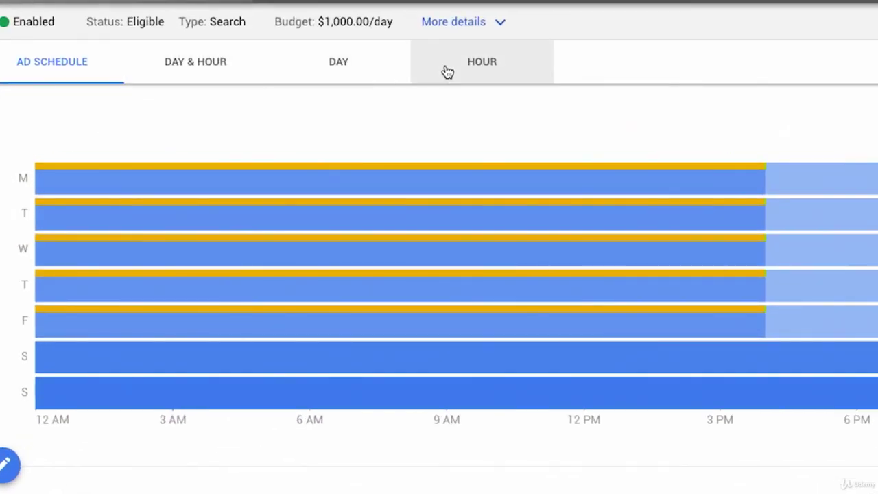
Examine performance by day, and sort the performance by hour by conversions
click(322, 65)
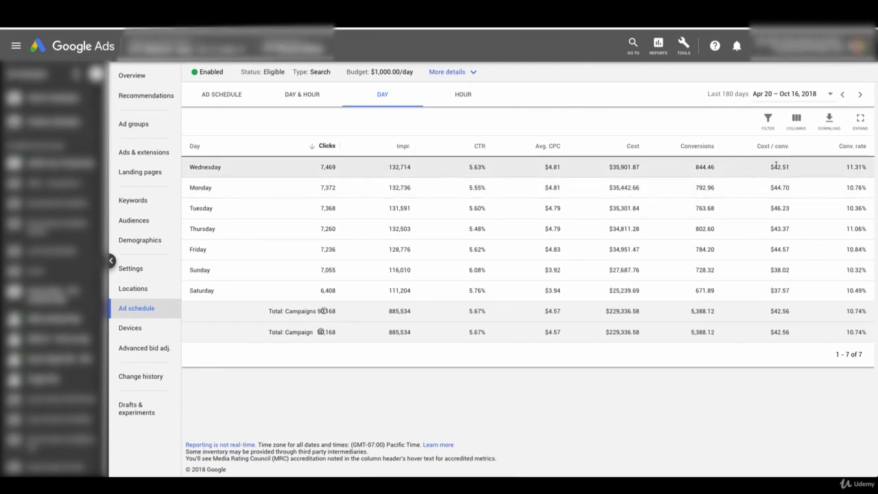
click(460, 103)
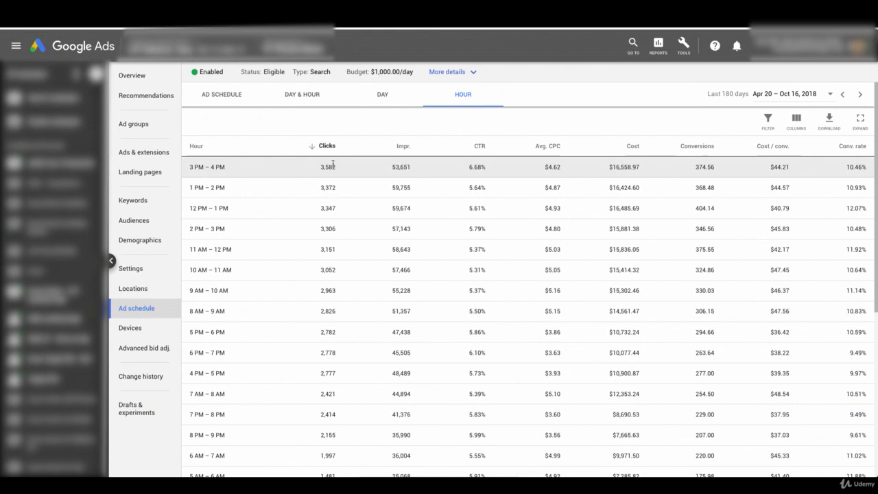
click(689, 145)
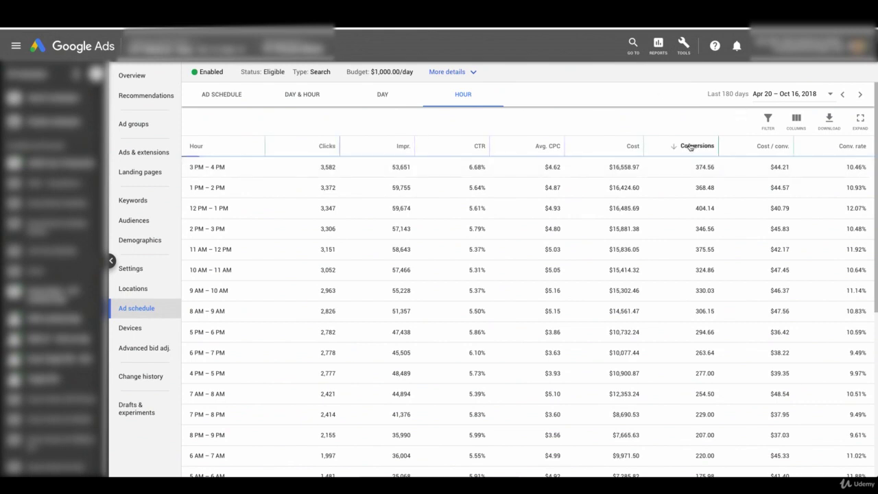